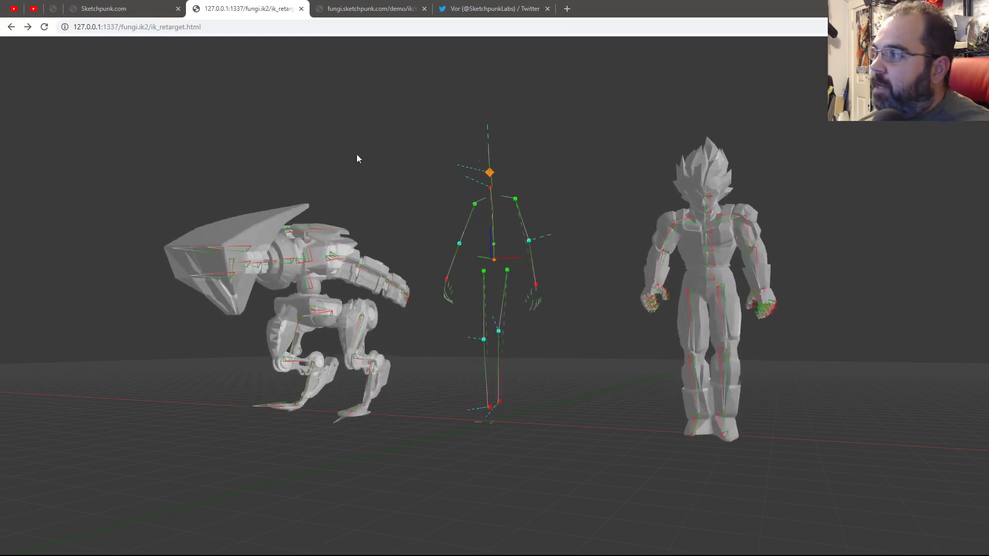
- Examine the walking animation of the three rigs in the ik_retarget.html demo from several angles
{"action": "mouse_move", "coordinate": [742, 337]}
{"action": "left_mouse_down"}
{"action": "mouse_move", "coordinate": [707, 338]}
{"action": "mouse_move", "coordinate": [748, 336]}
{"action": "left_mouse_up"}
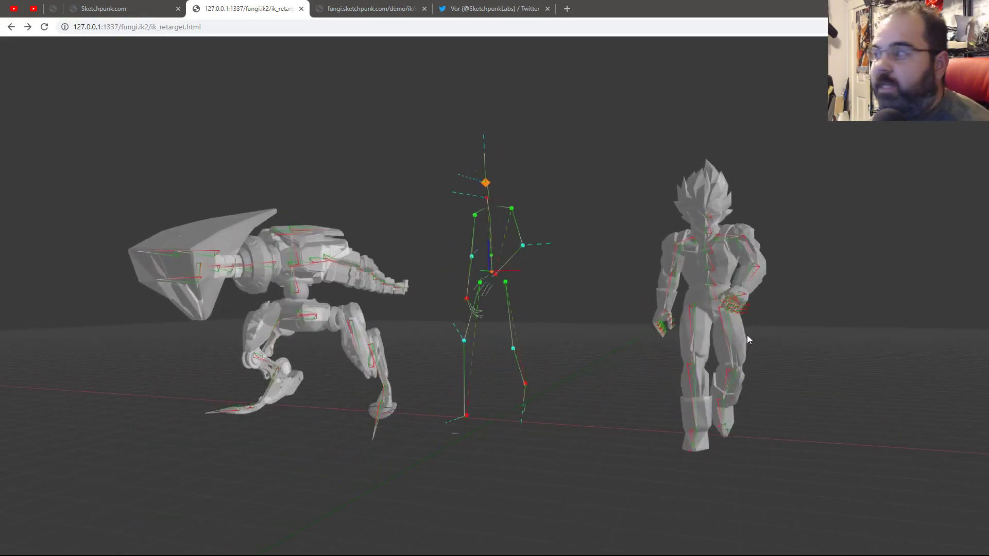
{"action": "left_click_drag", "start_coordinate": [322, 292], "coordinate": [384, 356]}
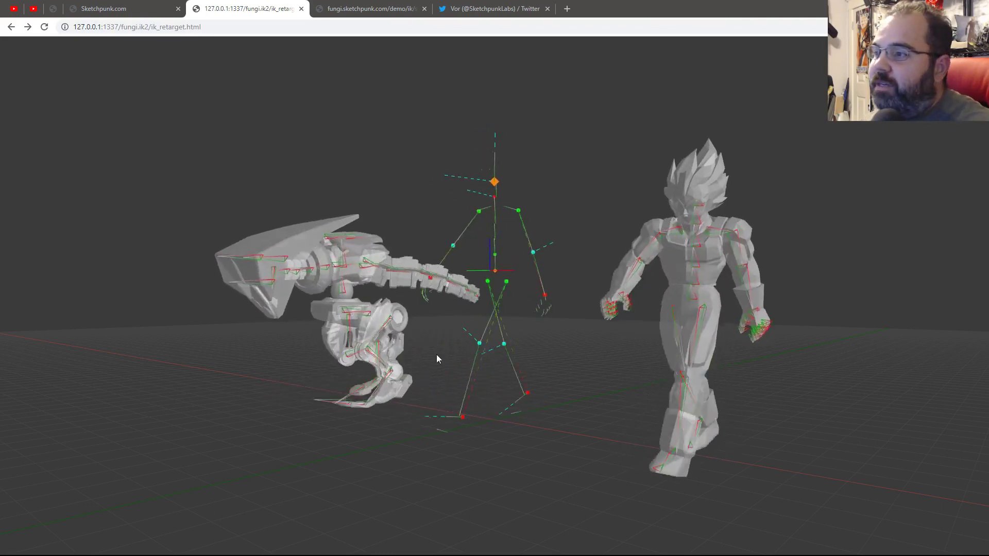
{"action": "mouse_move", "coordinate": [436, 355]}
{"action": "left_mouse_down"}
{"action": "mouse_move", "coordinate": [347, 353]}
{"action": "mouse_move", "coordinate": [419, 355]}
{"action": "left_mouse_up"}
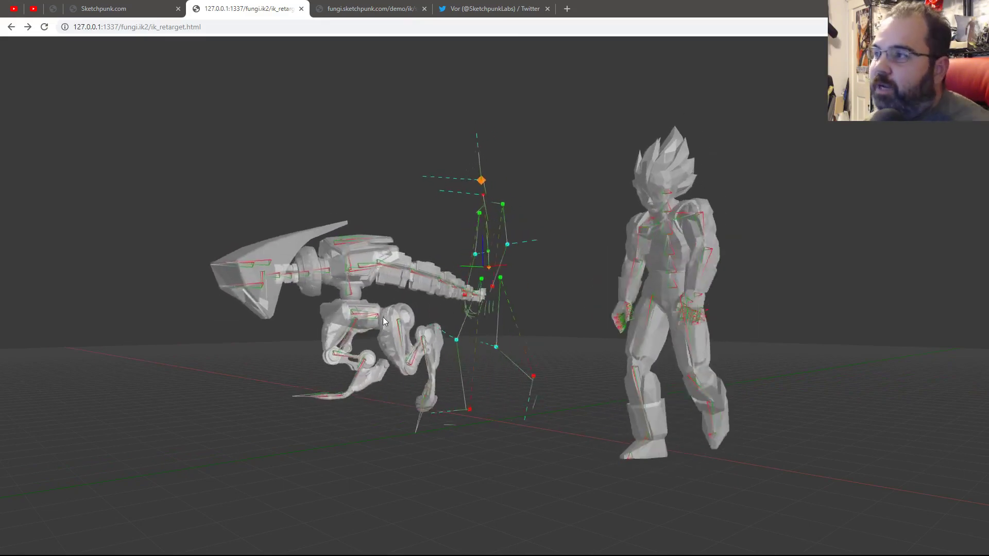
{"action": "left_click_drag", "start_coordinate": [384, 322], "coordinate": [353, 273]}
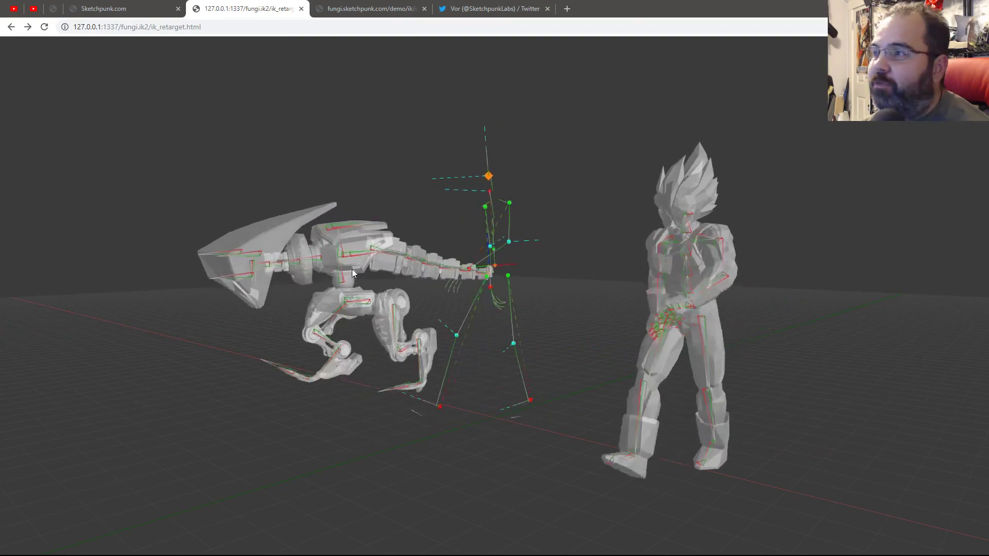
{"action": "left_click_drag", "start_coordinate": [351, 269], "coordinate": [489, 273]}
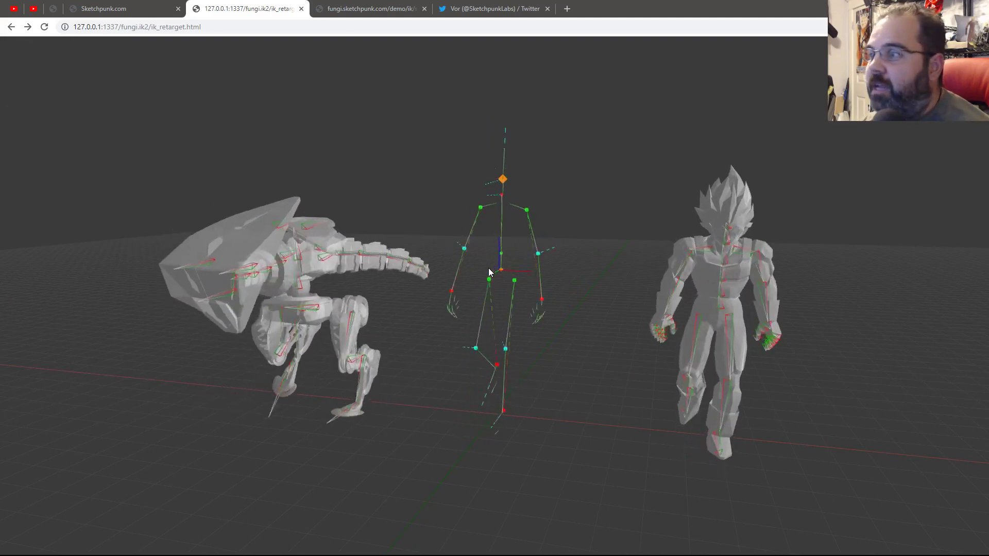
{"action": "left_click_drag", "start_coordinate": [518, 296], "coordinate": [445, 309]}
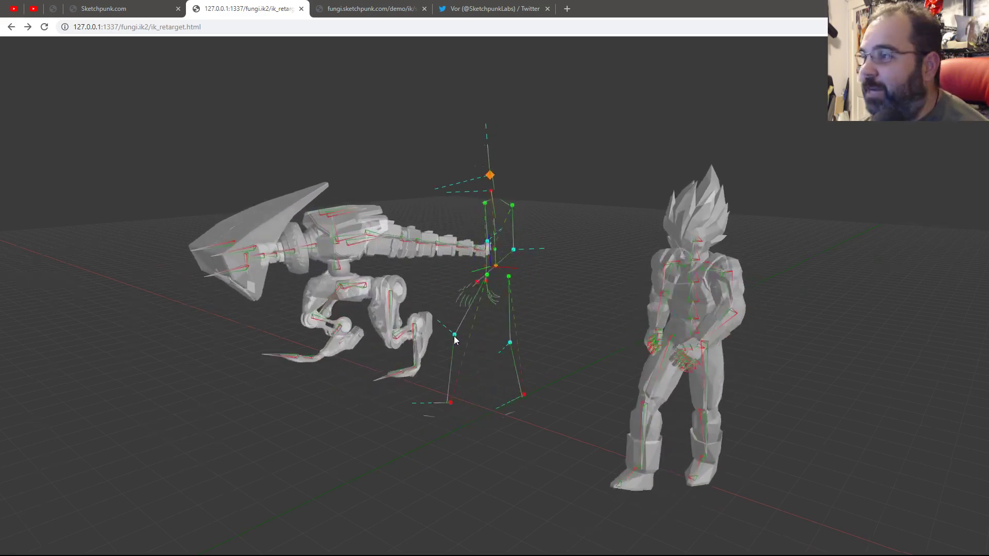
{"action": "left_click_drag", "start_coordinate": [454, 336], "coordinate": [489, 290]}
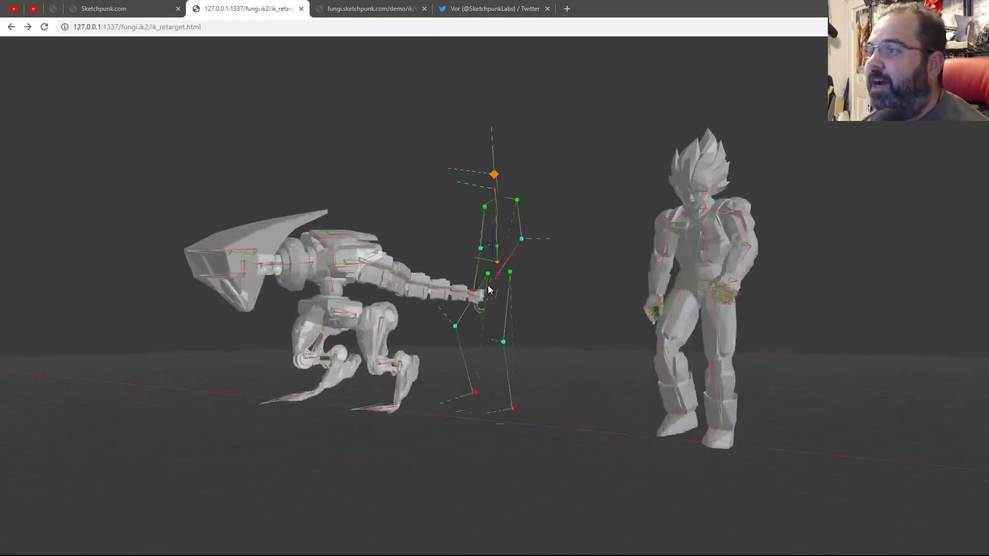
- Open the ik_retarget1.html and ik_retarget2.html demos in turn and view each retargeted animation from different angles
{"action": "left_click", "coordinate": [28, 27]}
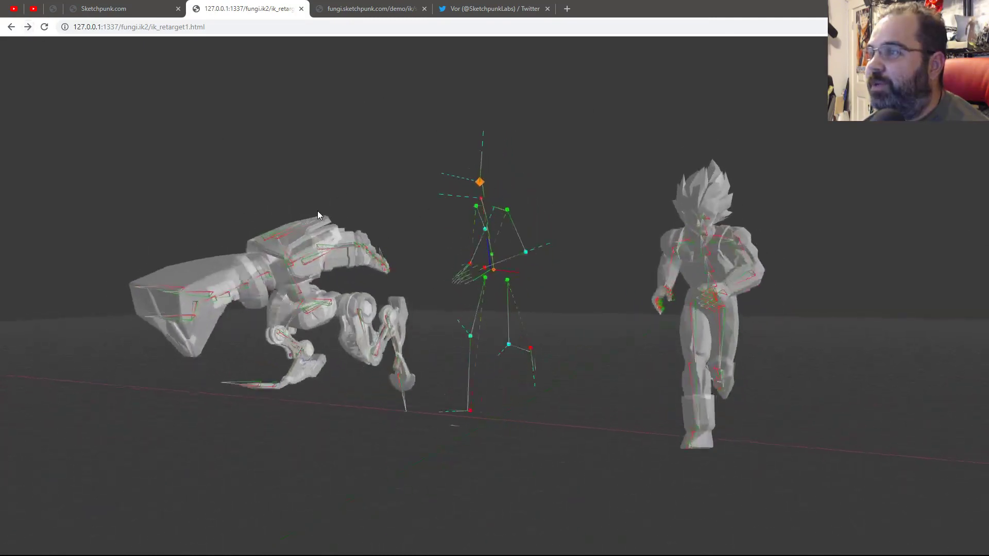
{"action": "left_click_drag", "start_coordinate": [317, 216], "coordinate": [614, 230]}
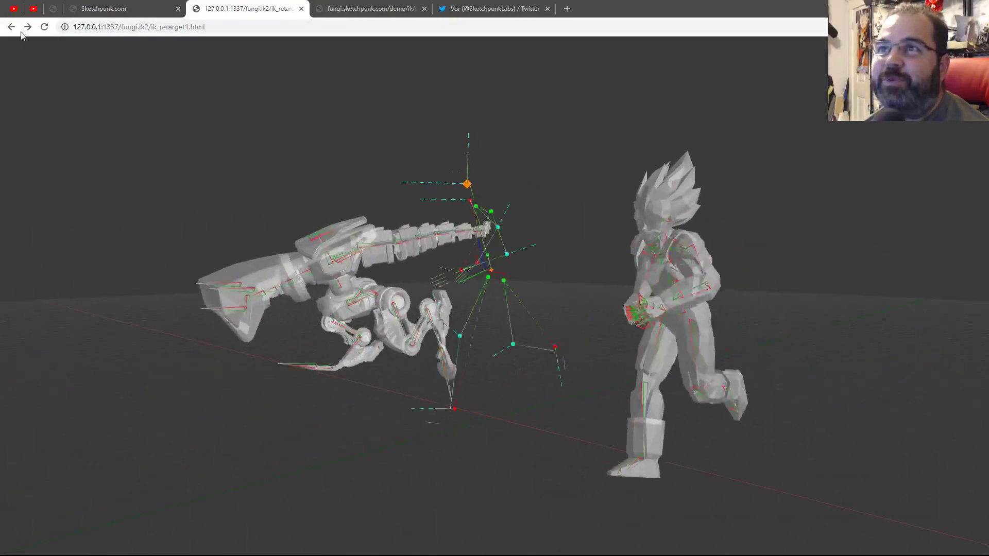
{"action": "left_click", "coordinate": [27, 29]}
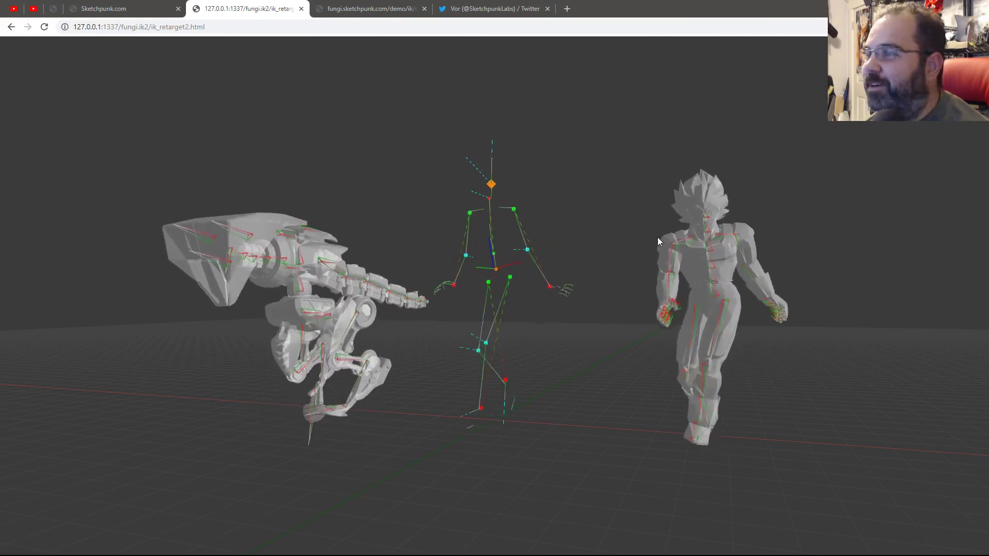
{"action": "left_click_drag", "start_coordinate": [659, 240], "coordinate": [611, 237]}
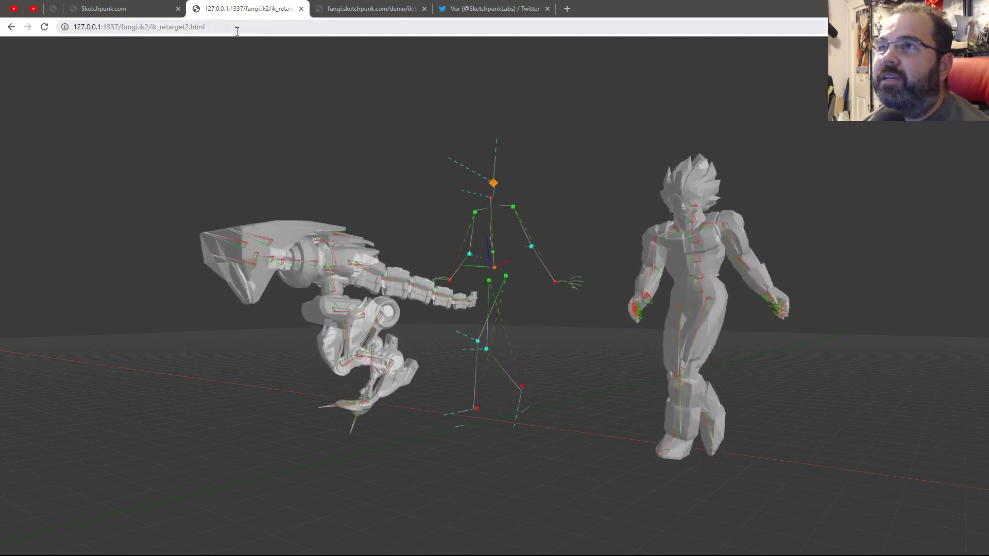
- Show the SketchpunkLabs Twitter profile and the IK solver page chain_demo.html
{"action": "left_click", "coordinate": [350, 12]}
{"action": "left_click", "coordinate": [479, 13]}
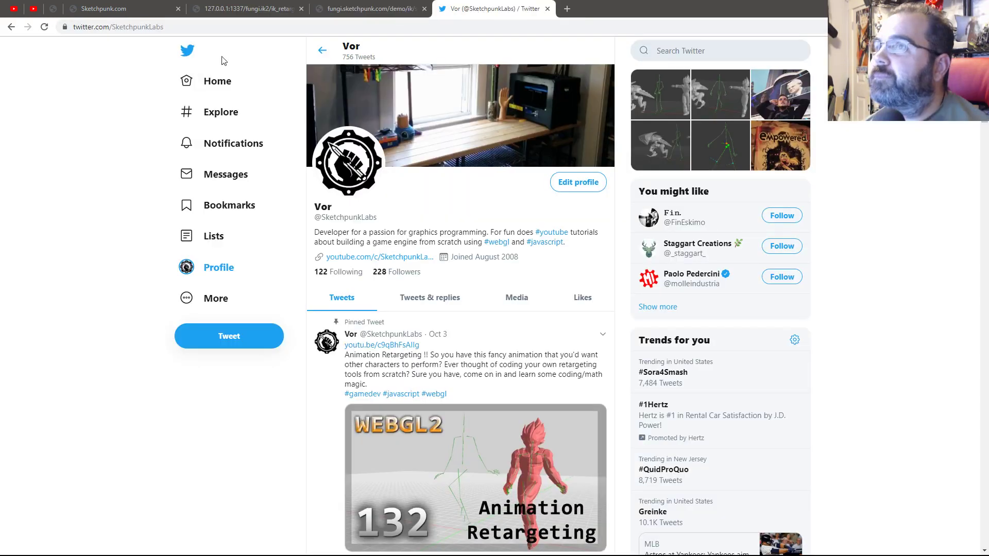
{"action": "left_click", "coordinate": [53, 7]}
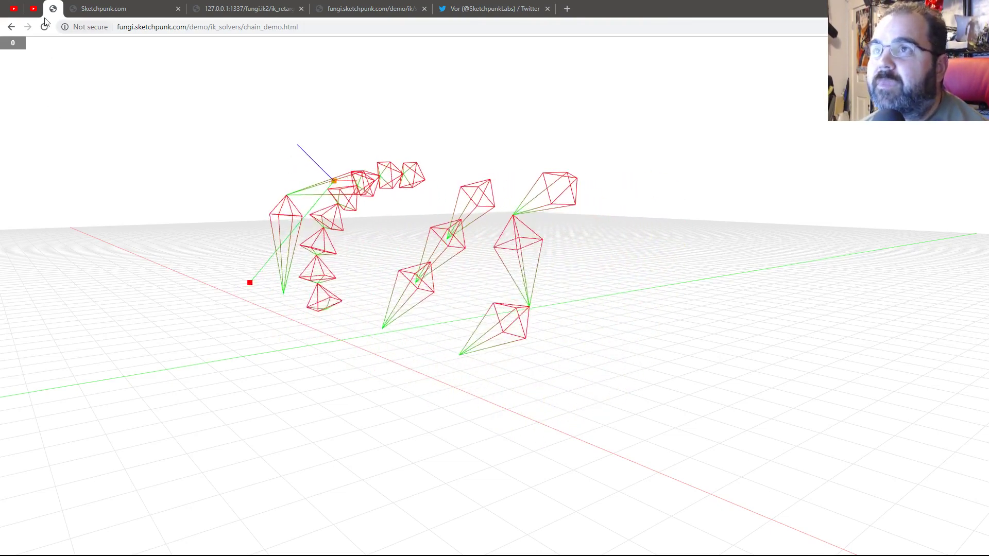
- Play the GDC talk "IK Rig: Procedural Pose Animation" briefly at the five-leg comparison around 6:44
{"action": "left_click", "coordinate": [15, 9]}
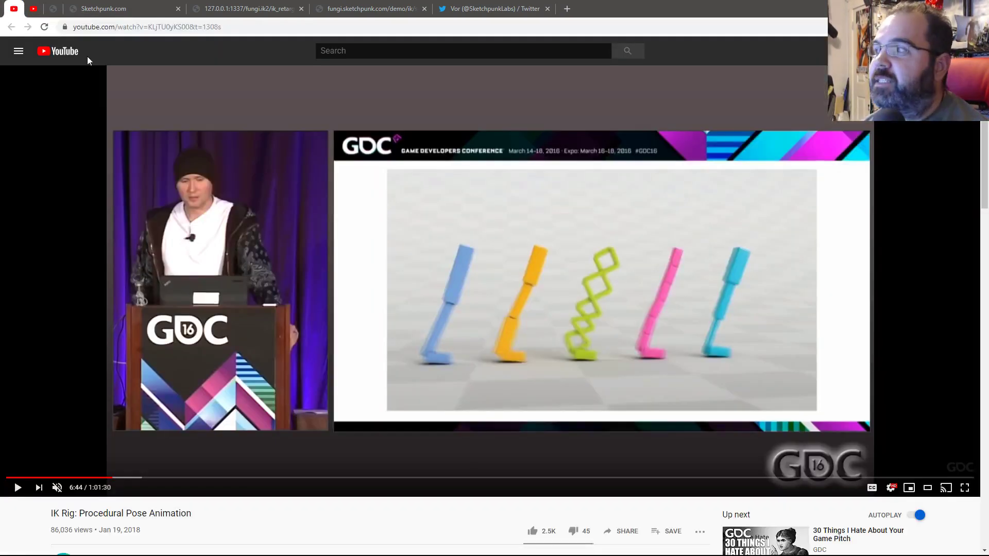
{"action": "left_click", "coordinate": [426, 311]}
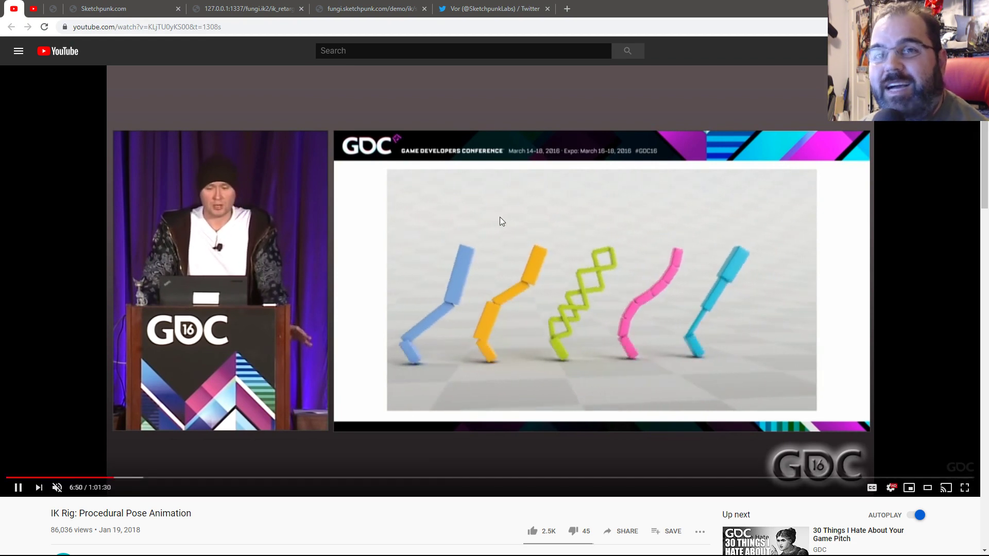
{"action": "left_click", "coordinate": [241, 307]}
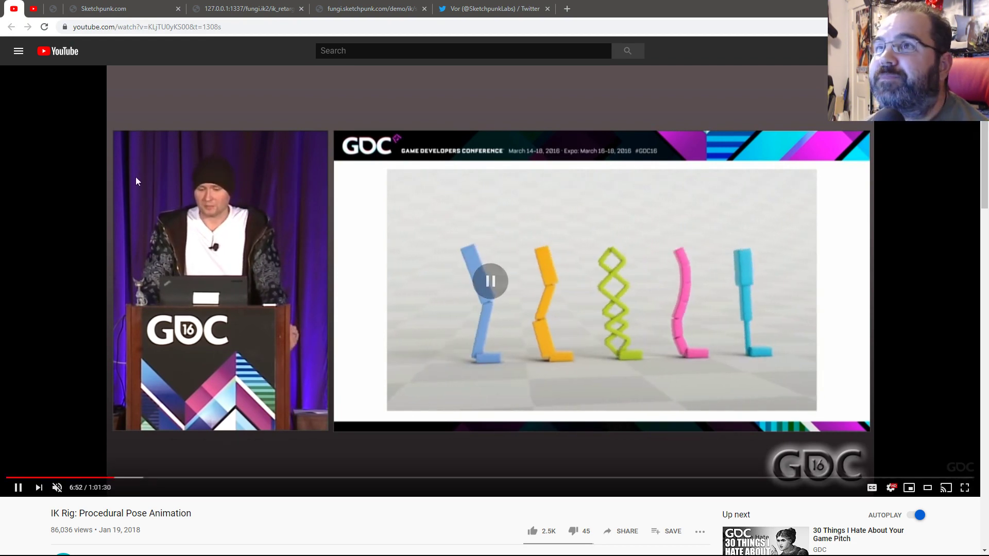
- In the second copy of the GDC talk, play the two-legged walker clip and skip ahead to about 24:11
{"action": "left_click", "coordinate": [35, 11]}
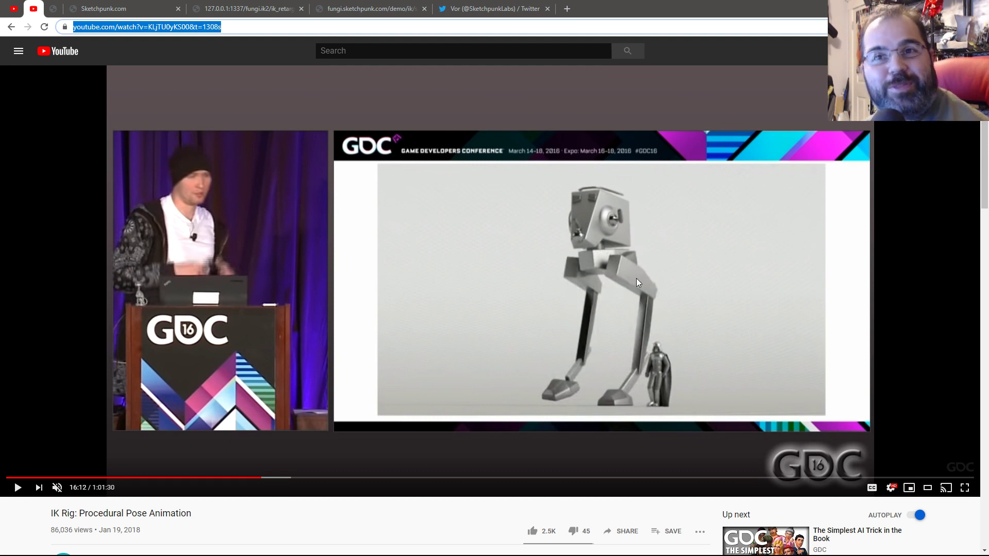
{"action": "left_click", "coordinate": [663, 352]}
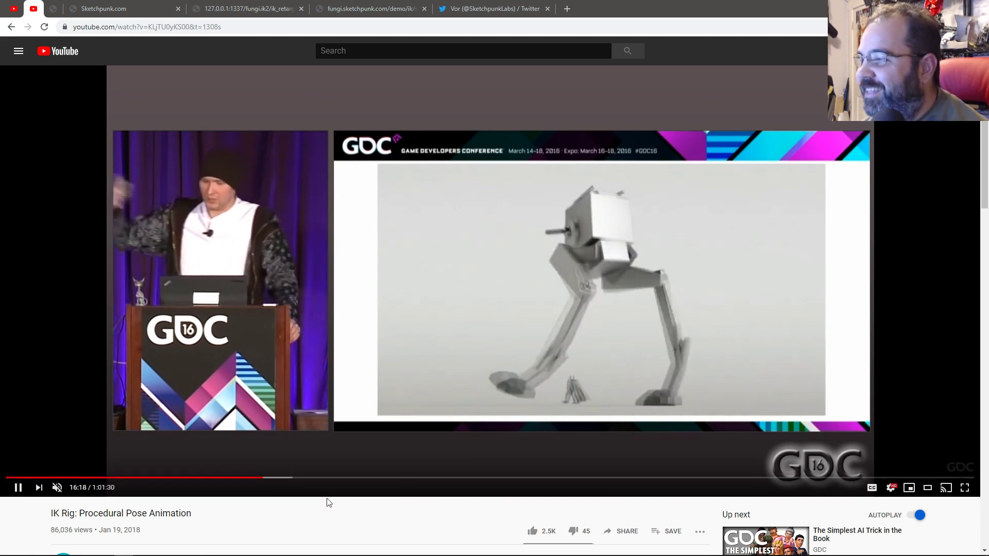
{"action": "left_click", "coordinate": [294, 478]}
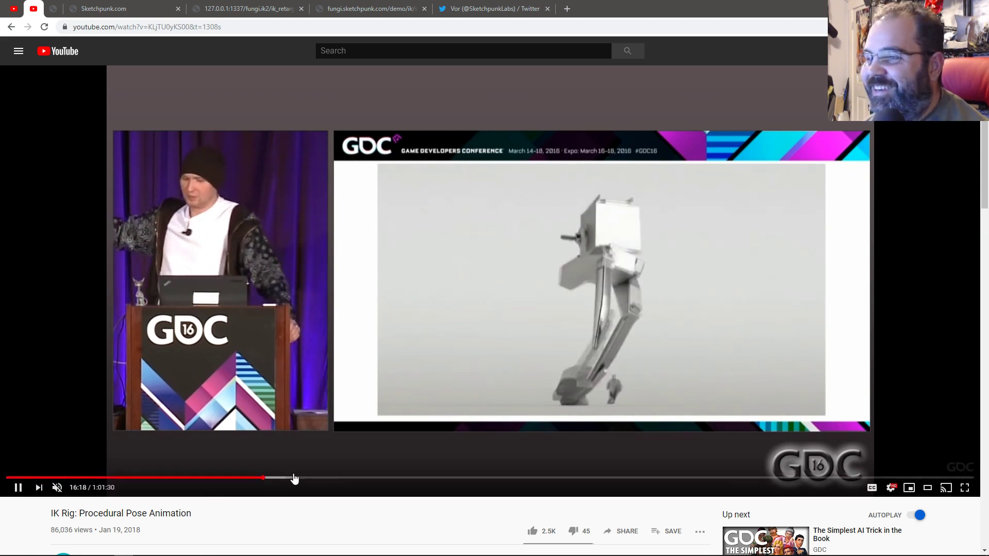
{"action": "left_click", "coordinate": [335, 479]}
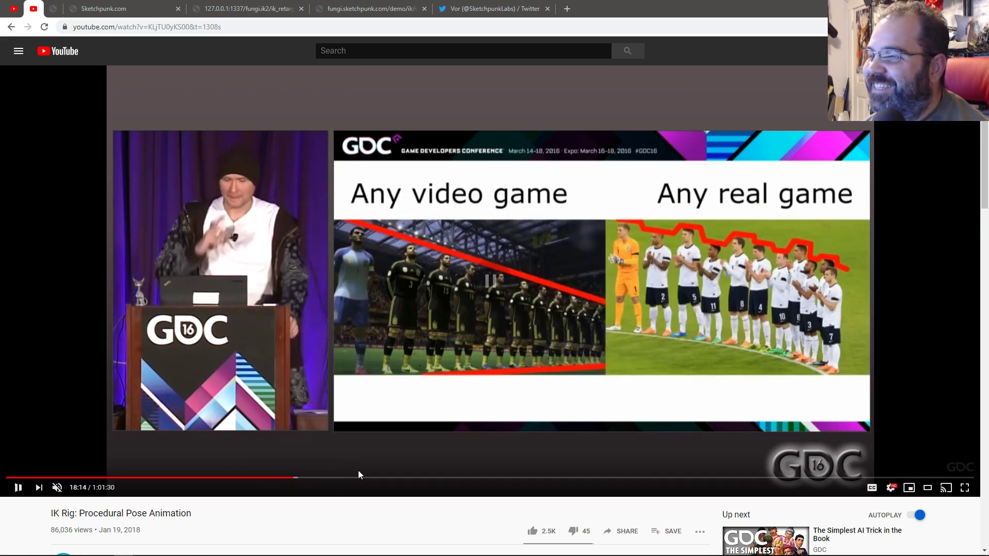
{"action": "left_click", "coordinate": [360, 478]}
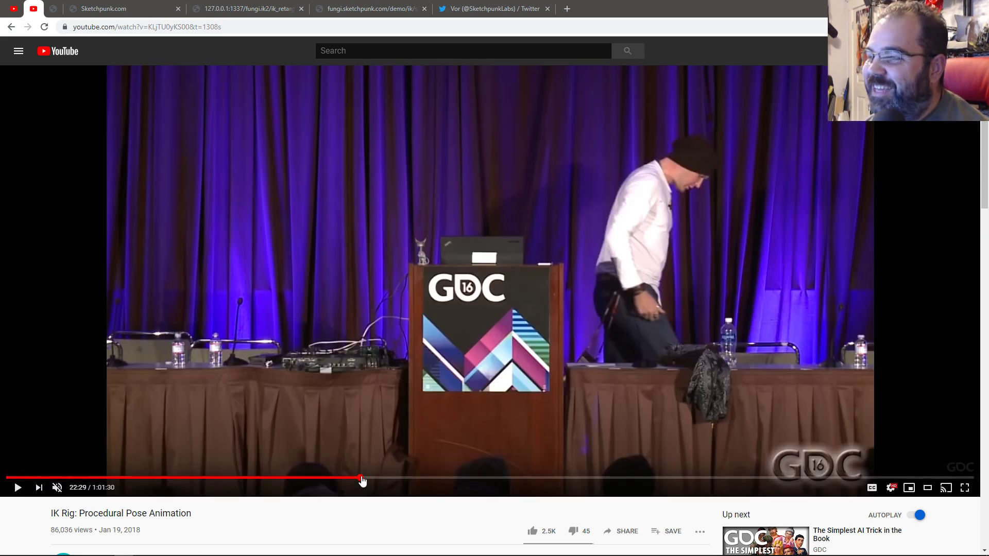
{"action": "left_click", "coordinate": [388, 479]}
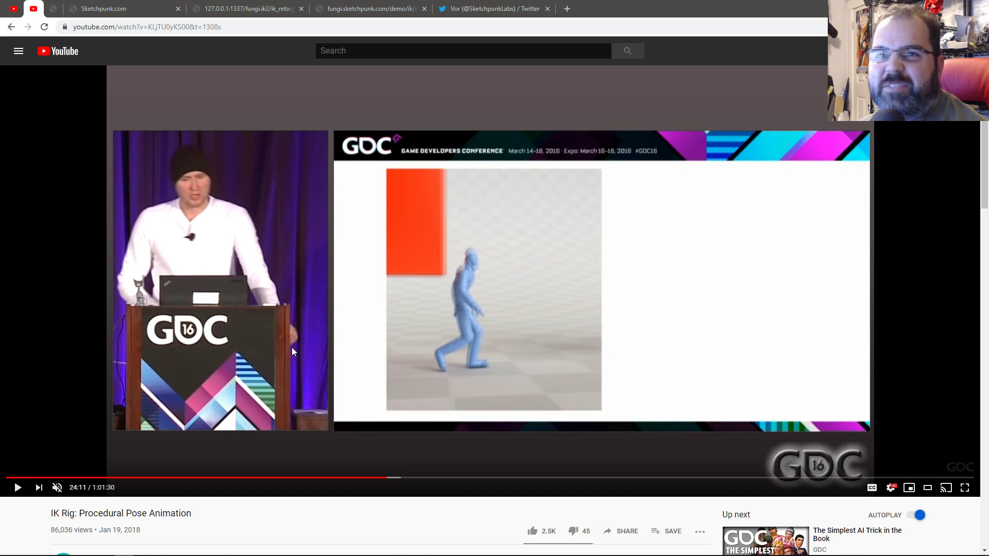
- Show the Sketchpunk.com home page and return to the ik_retarget2.html demo
{"action": "left_click", "coordinate": [104, 11]}
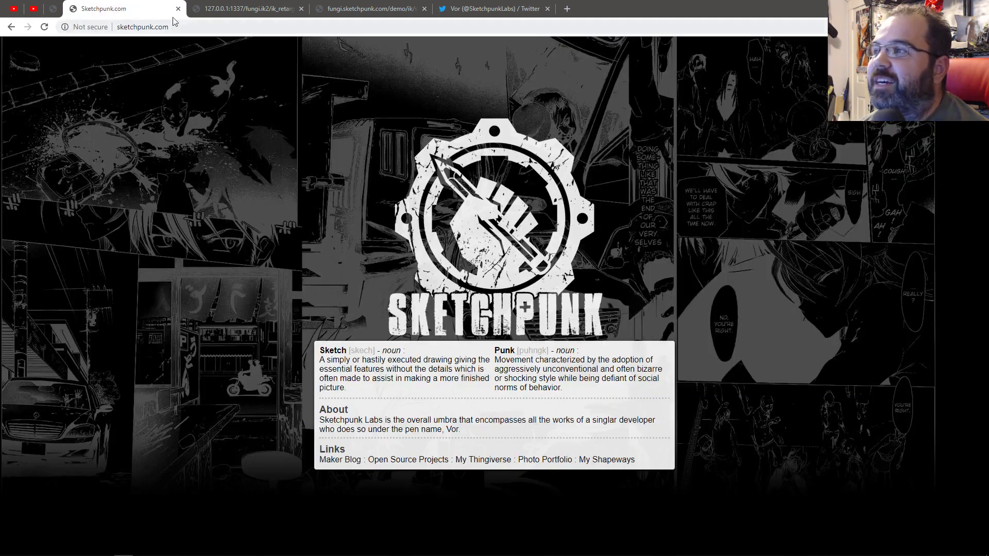
{"action": "left_click", "coordinate": [221, 9]}
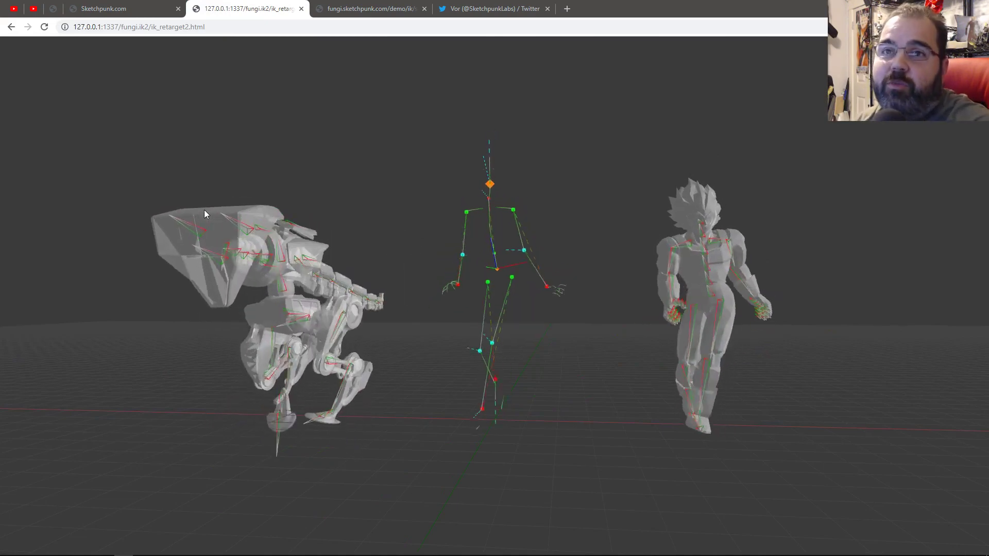
- Open the stride_test.html demo and set both Z Stride Scale and Y Stride Scale to 2, viewing the robot from the side
{"action": "left_click", "coordinate": [349, 11]}
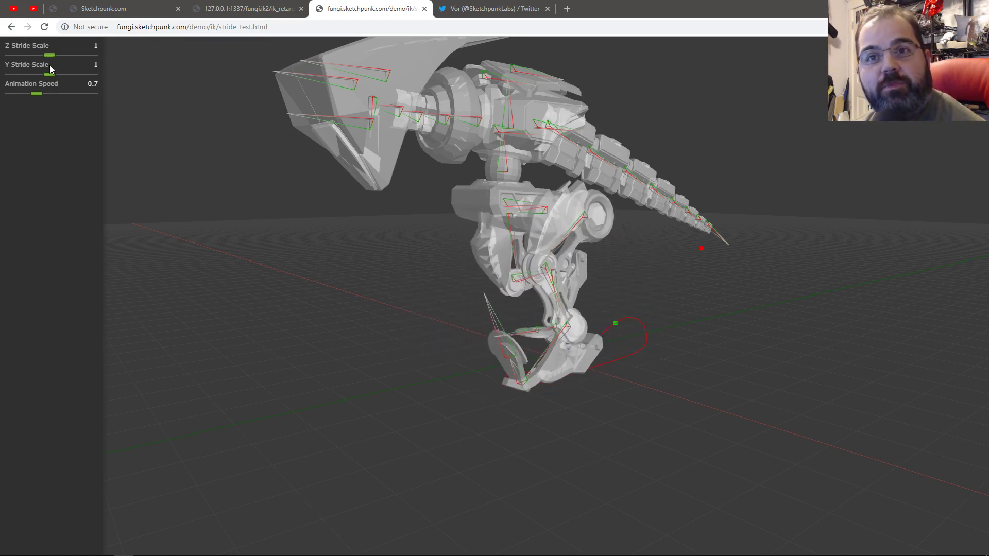
{"action": "left_click_drag", "start_coordinate": [50, 55], "coordinate": [90, 55]}
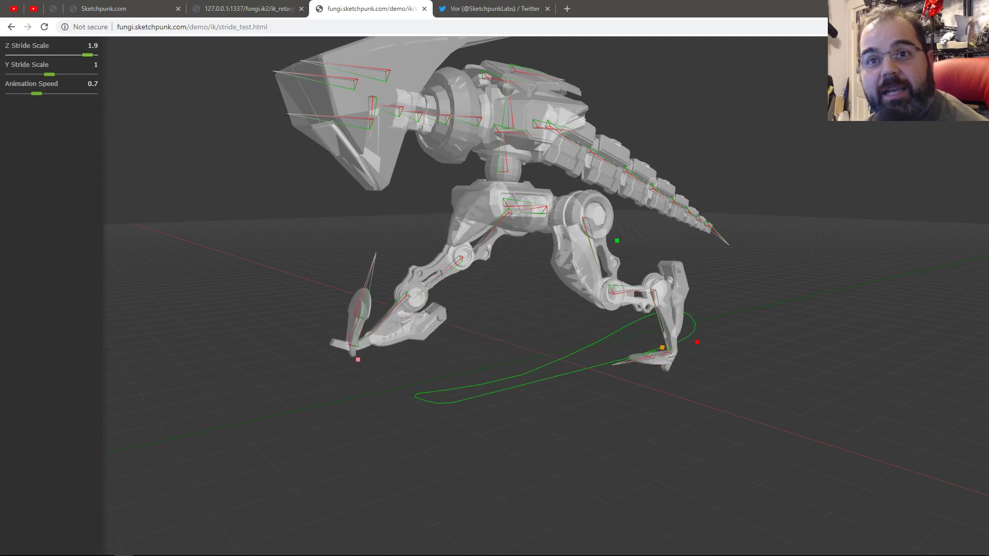
{"action": "left_click_drag", "start_coordinate": [50, 75], "coordinate": [111, 72]}
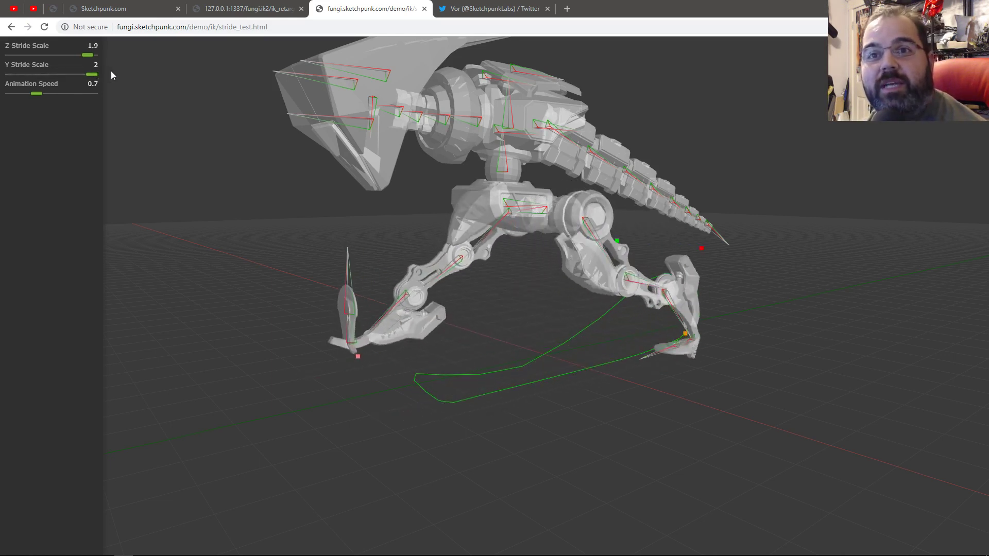
{"action": "left_click_drag", "start_coordinate": [197, 255], "coordinate": [287, 270]}
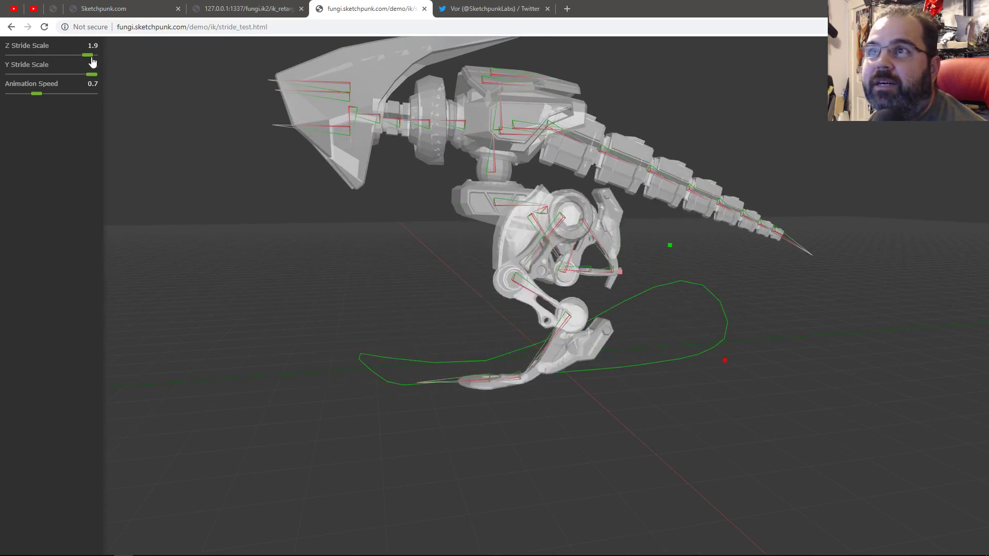
{"action": "left_click_drag", "start_coordinate": [87, 55], "coordinate": [112, 69]}
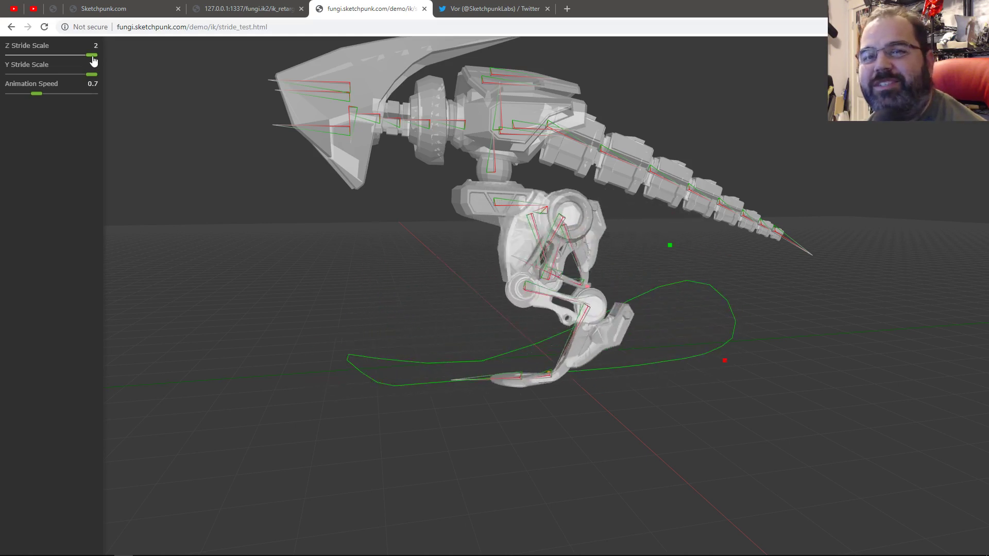
- Reduce the robot's Z Stride Scale to 0.3 and Y Stride Scale to 0.4
{"action": "left_click_drag", "start_coordinate": [96, 59], "coordinate": [20, 56]}
{"action": "left_click_drag", "start_coordinate": [91, 74], "coordinate": [24, 80]}
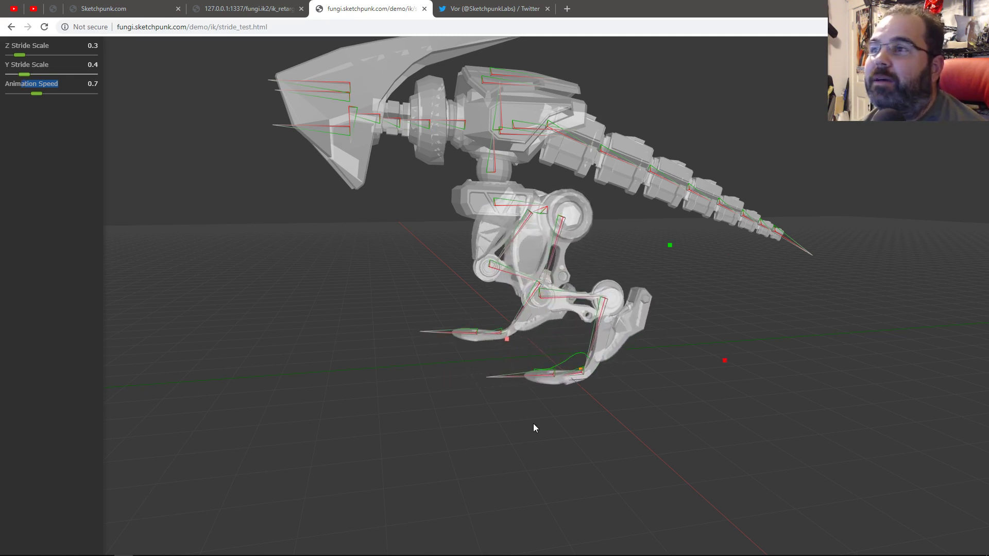
- Go back to the ik_retarget2.html demo and view the three animated rigs from another angle
{"action": "left_click", "coordinate": [242, 8]}
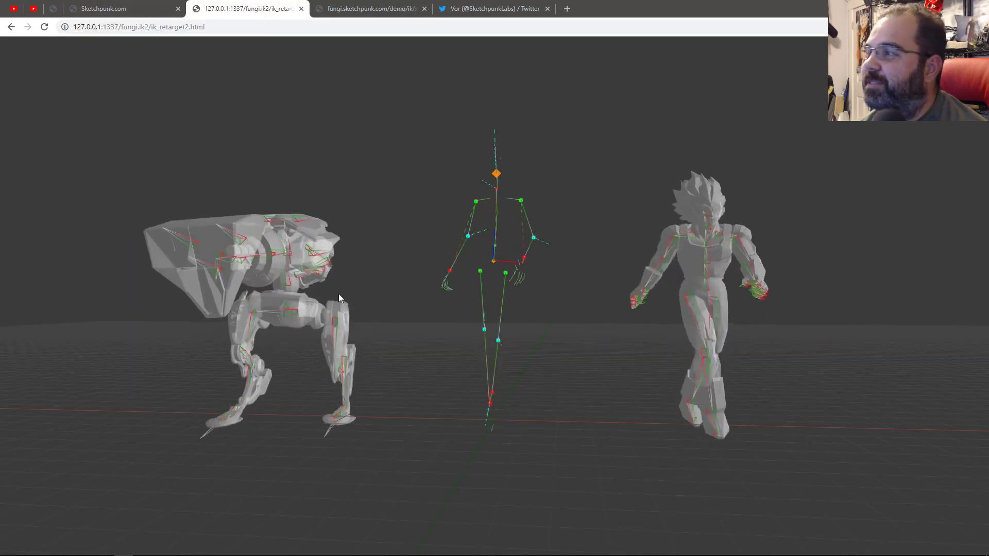
{"action": "left_click_drag", "start_coordinate": [424, 292], "coordinate": [274, 291]}
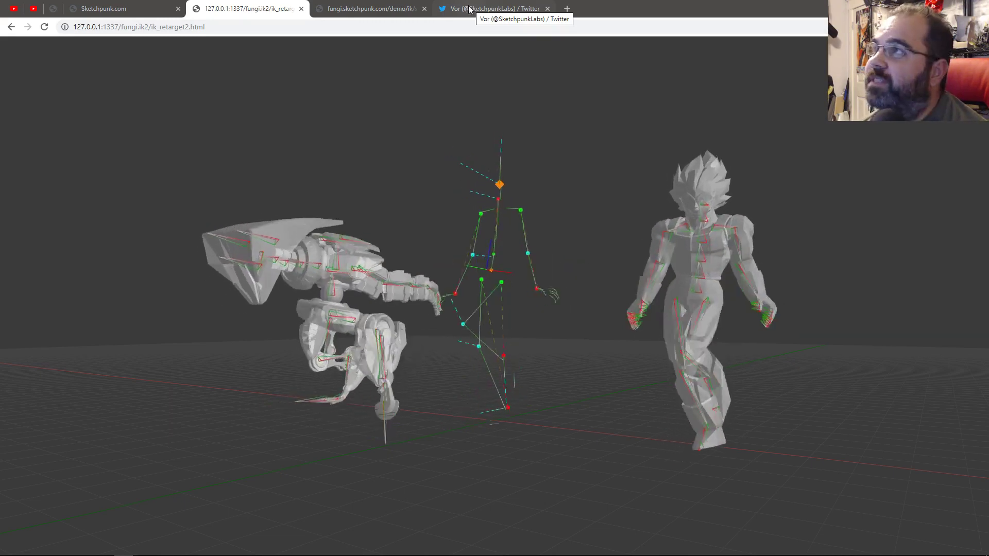
- Show the SketchpunkLabs Twitter profile and its pinned Animation Retargeting tweet
{"action": "left_click", "coordinate": [469, 9]}
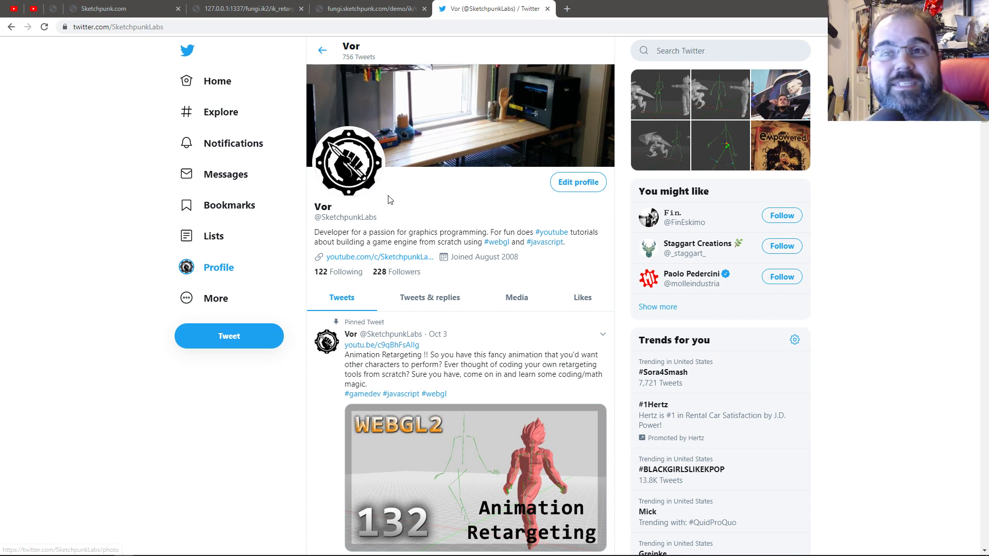
{"action": "scroll", "coordinate": [388, 200], "scroll_direction": "down", "scroll_amount": 3}
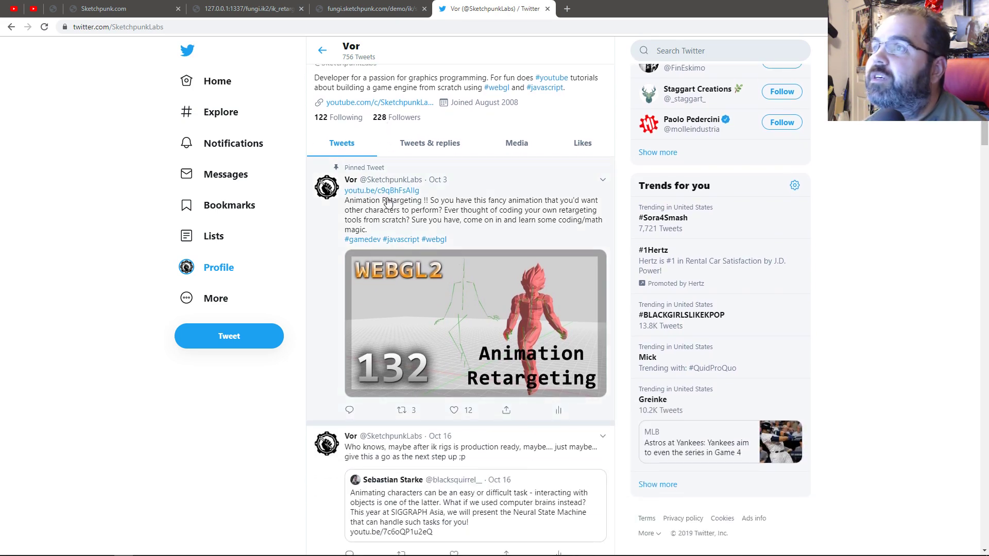
{"action": "scroll", "coordinate": [383, 277], "scroll_direction": "up", "scroll_amount": 3}
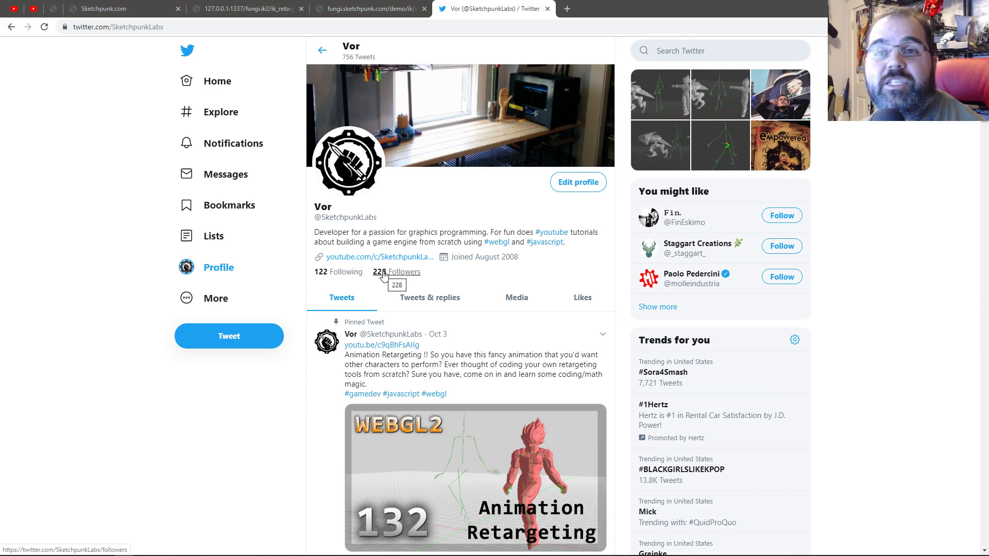